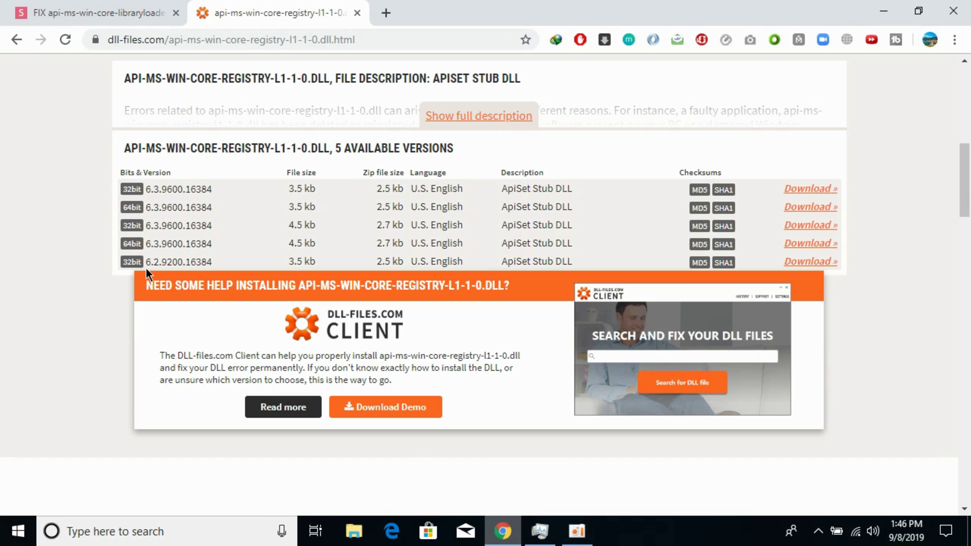
Look over the DLL page's address and the first two versions in the table.
{"action": "left_click", "coordinate": [383, 37]}
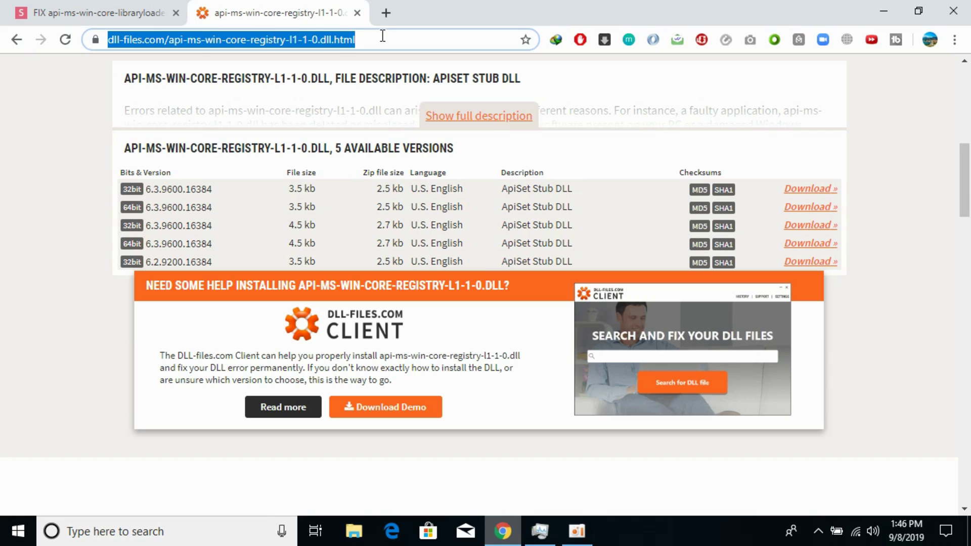
{"action": "left_click", "coordinate": [90, 221]}
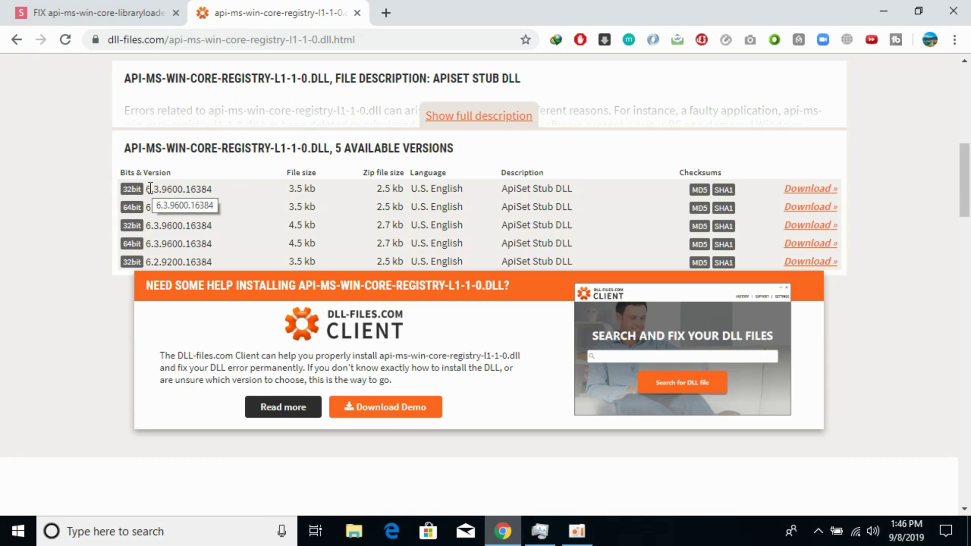
{"action": "left_click_drag", "start_coordinate": [150, 189], "coordinate": [211, 206]}
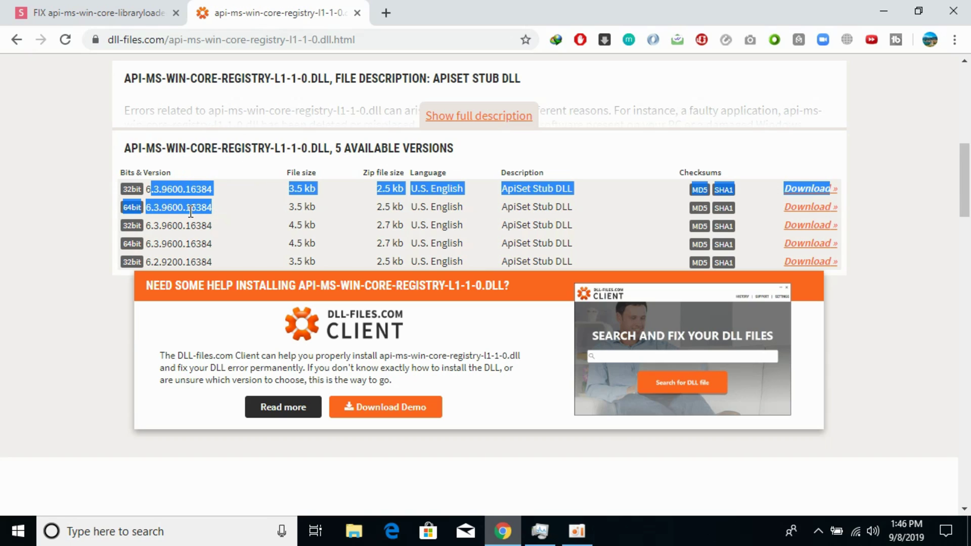
{"action": "left_click", "coordinate": [39, 241]}
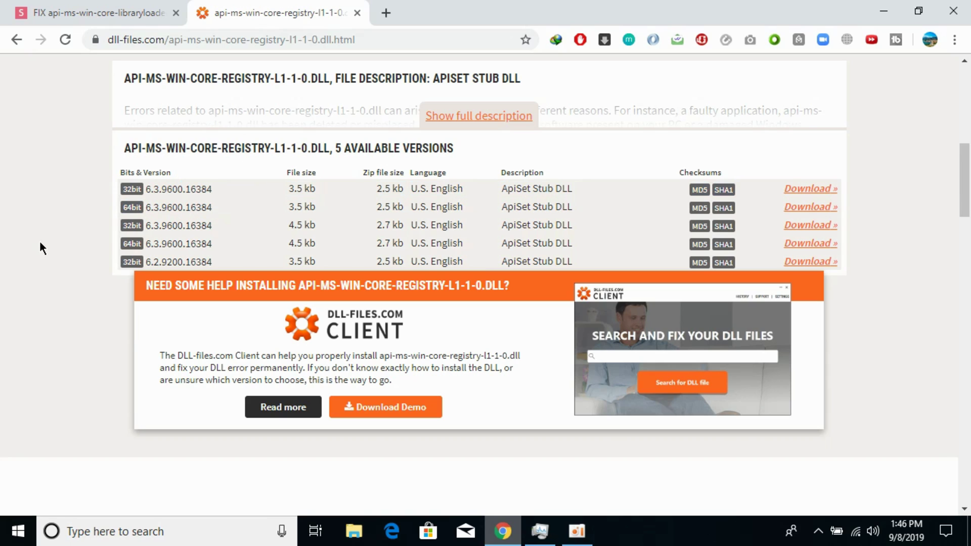
Start IDM zip downloads of the 32-bit and 64-bit registry DLL versions into Compressed.
{"action": "left_click", "coordinate": [796, 183]}
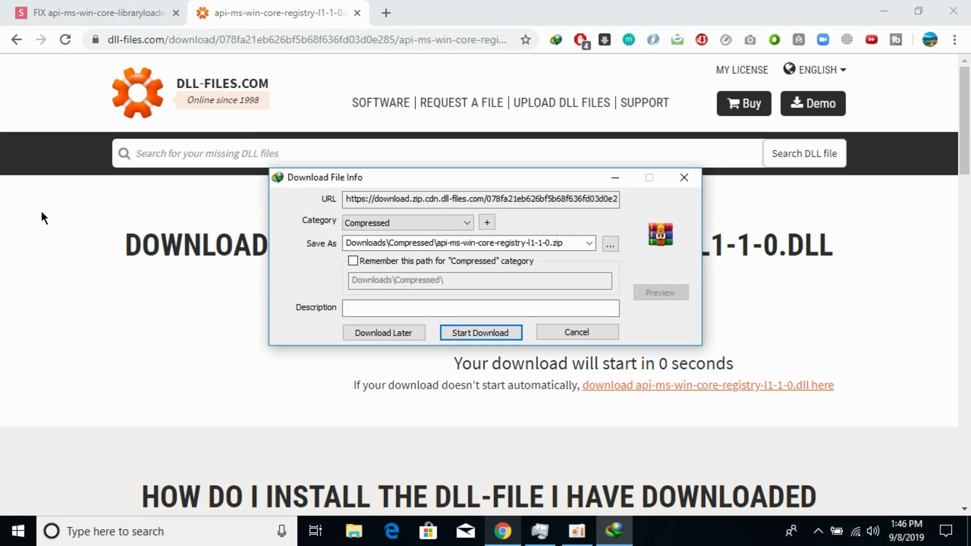
{"action": "left_click", "coordinate": [450, 332]}
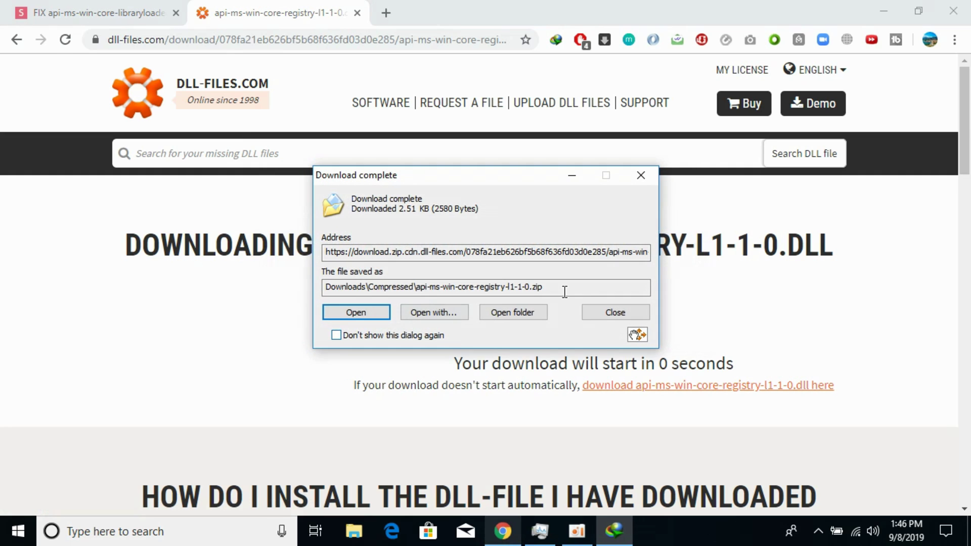
{"action": "left_click", "coordinate": [609, 311]}
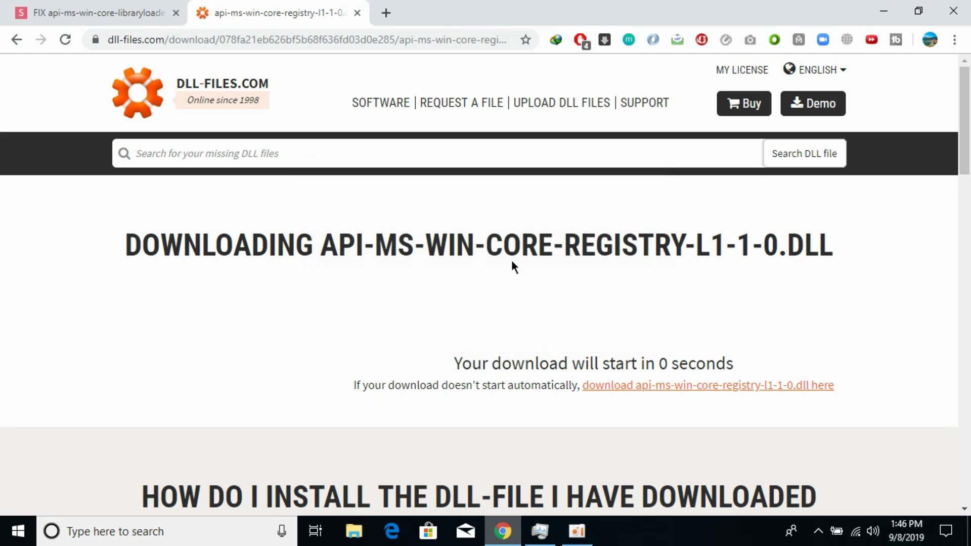
{"action": "left_click", "coordinate": [16, 43]}
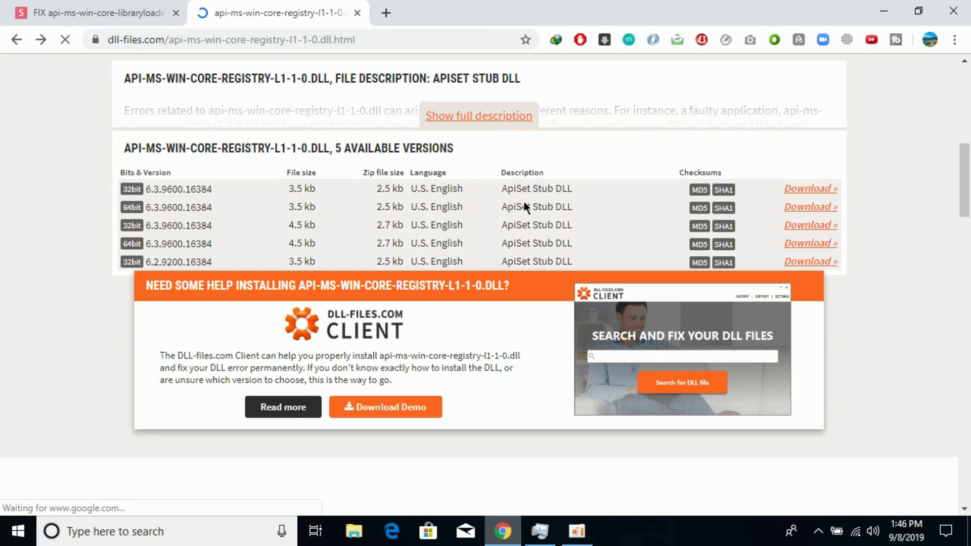
{"action": "left_click", "coordinate": [804, 212]}
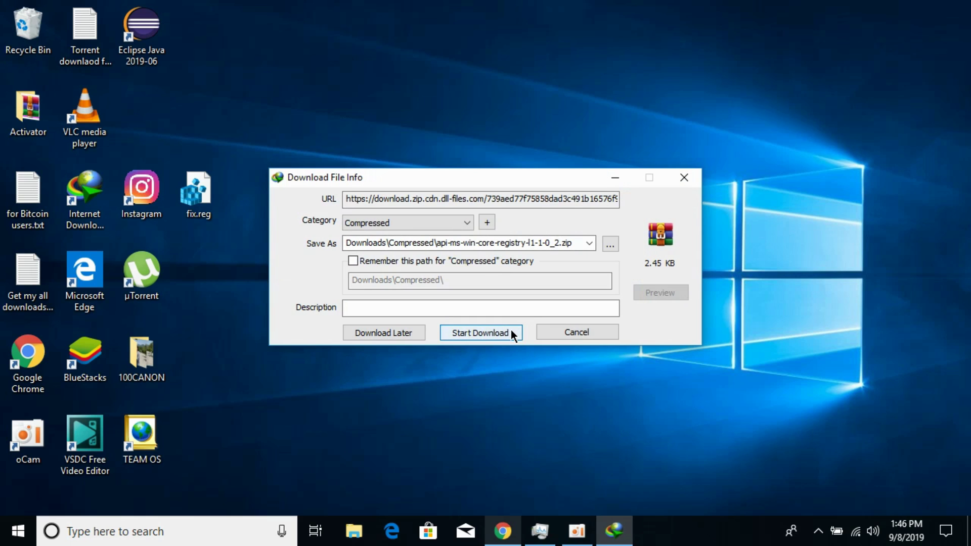
{"action": "left_click", "coordinate": [510, 330]}
Check This PC's properties, confirming 64-bit Windows 10 Pro, then close the System window.
{"action": "left_click", "coordinate": [598, 310]}
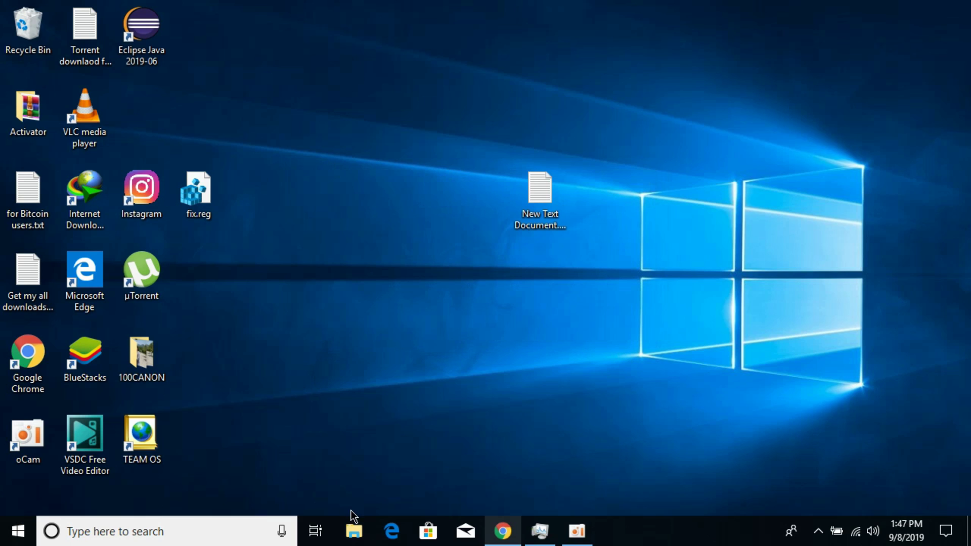
{"action": "left_click", "coordinate": [354, 531]}
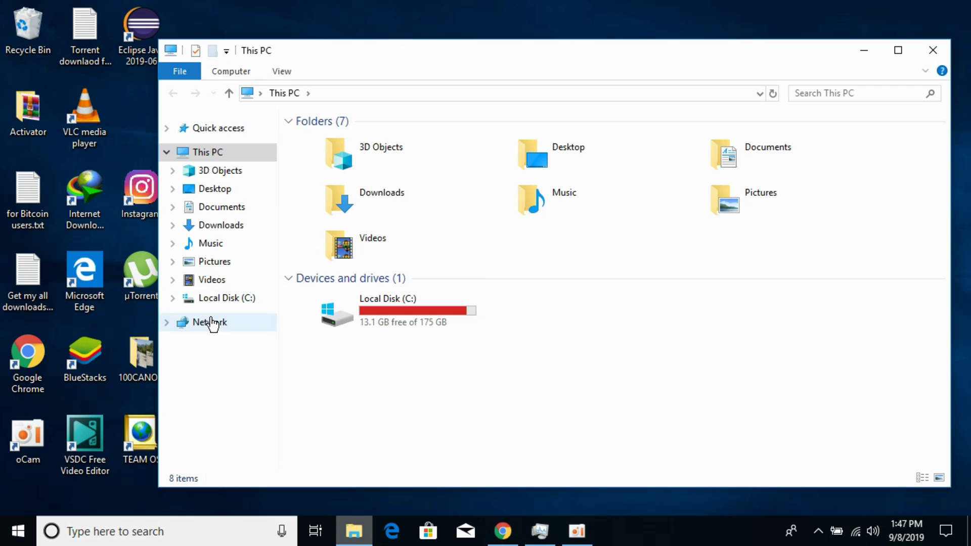
{"action": "right_click", "coordinate": [216, 151]}
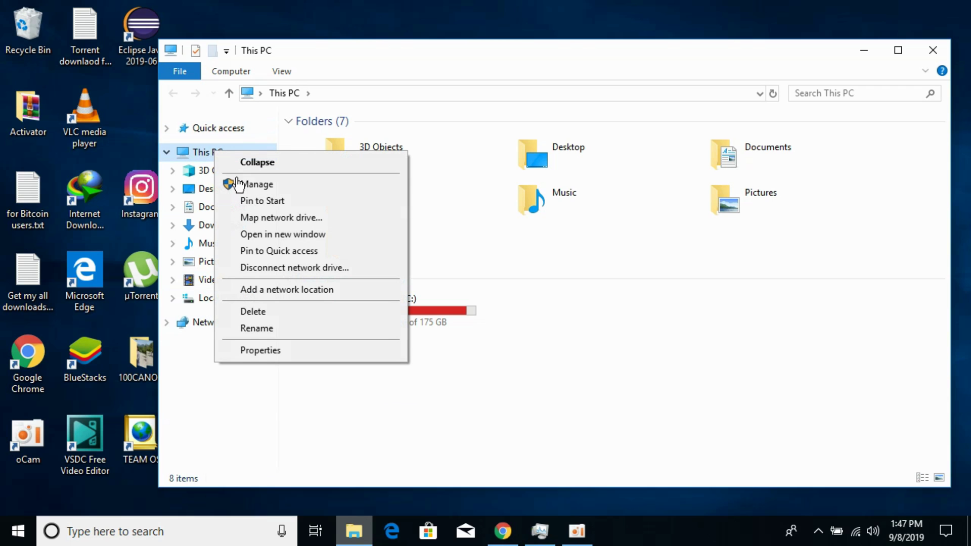
{"action": "left_click", "coordinate": [262, 353]}
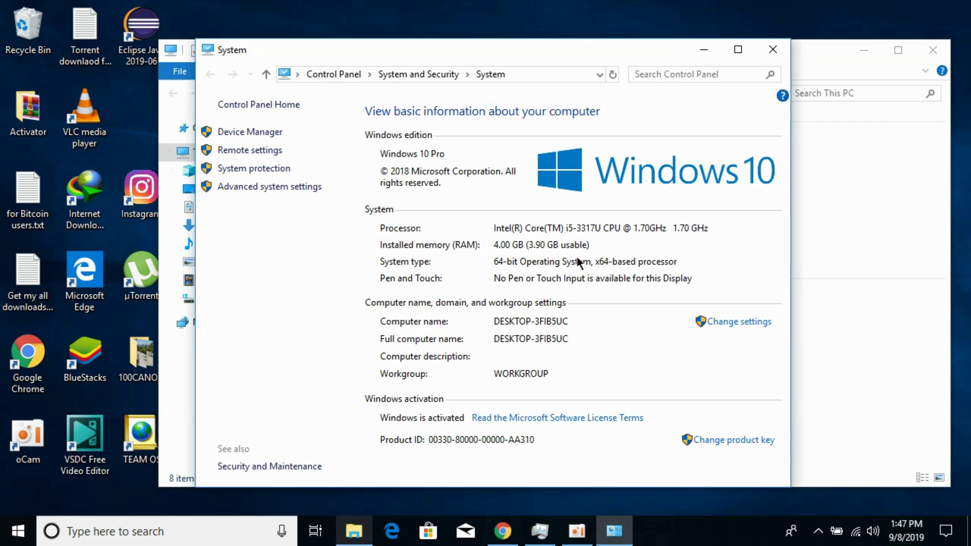
{"action": "left_click", "coordinate": [772, 55]}
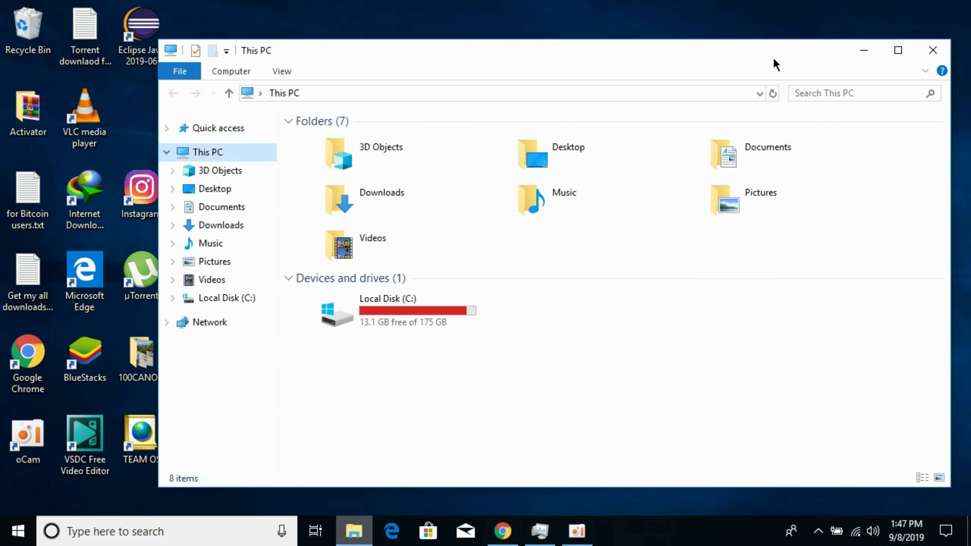
Open Downloads\Compressed and select the two registry DLL zip archives.
{"action": "left_click", "coordinate": [242, 228]}
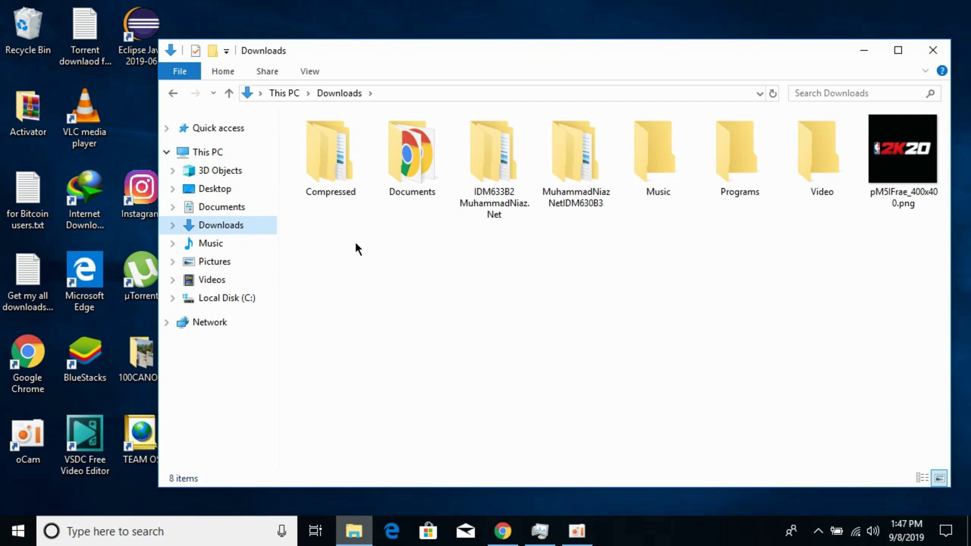
{"action": "double_click", "coordinate": [339, 162]}
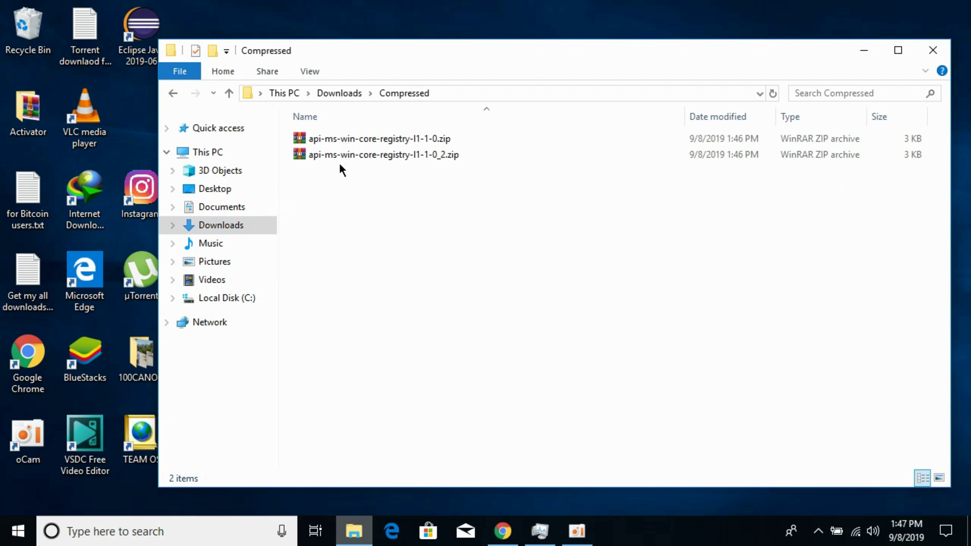
{"action": "left_click", "coordinate": [386, 141]}
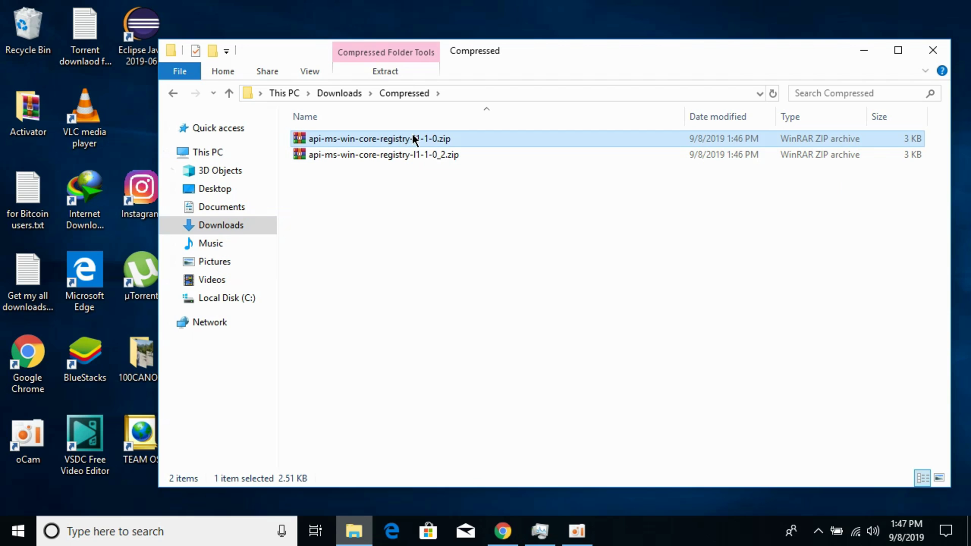
{"action": "left_click", "coordinate": [412, 135]}
{"action": "left_click", "coordinate": [396, 150]}
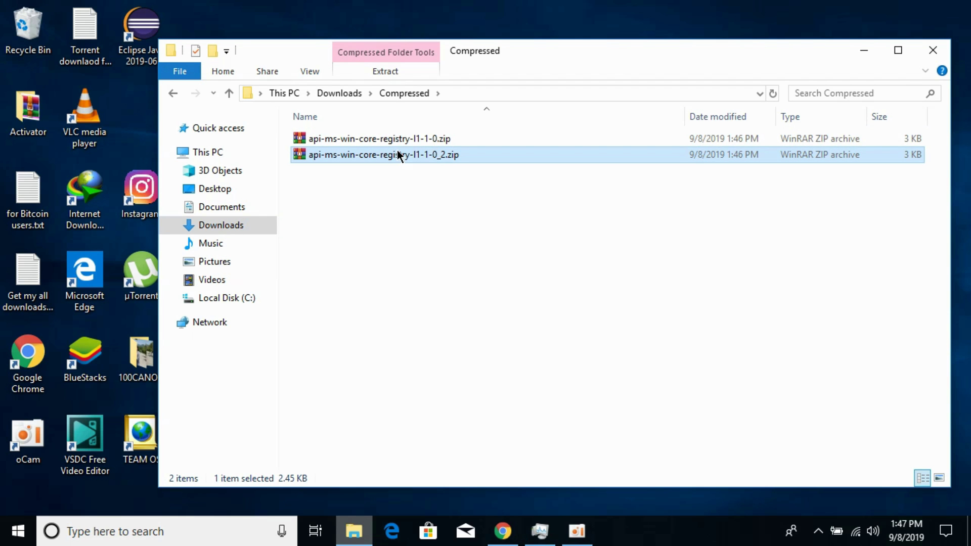
Extract the first registry DLL zip into its own folder with WinRAR.
{"action": "double_click", "coordinate": [390, 139]}
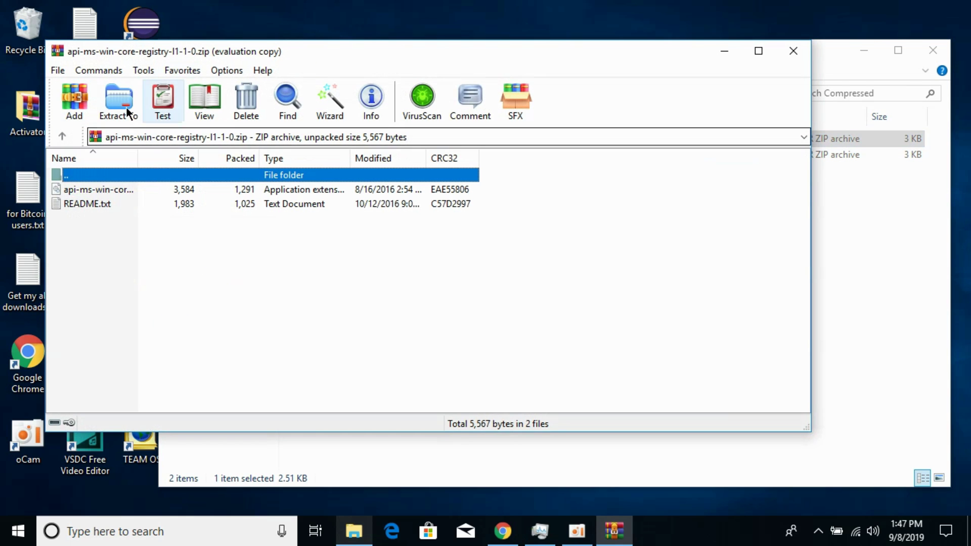
{"action": "left_click", "coordinate": [119, 103]}
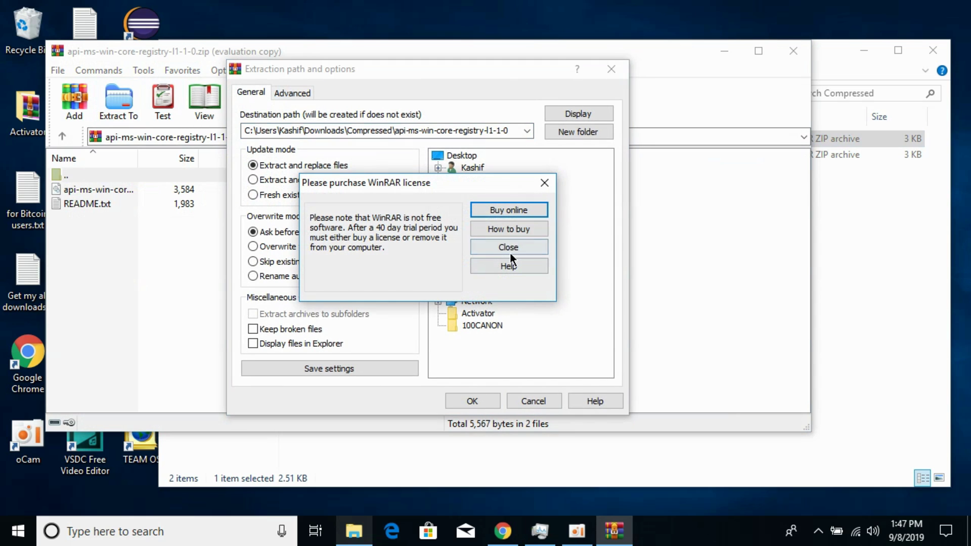
{"action": "left_click", "coordinate": [517, 246]}
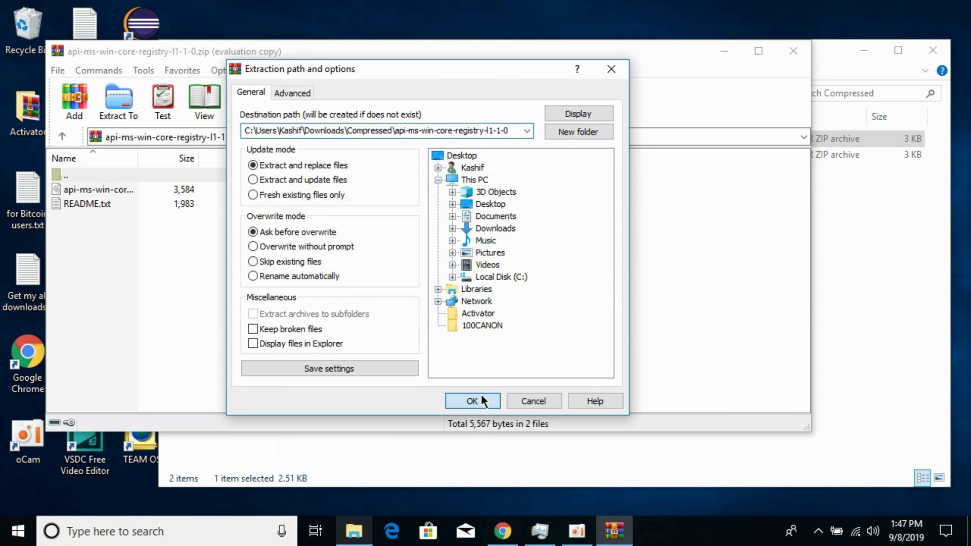
{"action": "left_click", "coordinate": [482, 398]}
{"action": "left_click", "coordinate": [793, 50]}
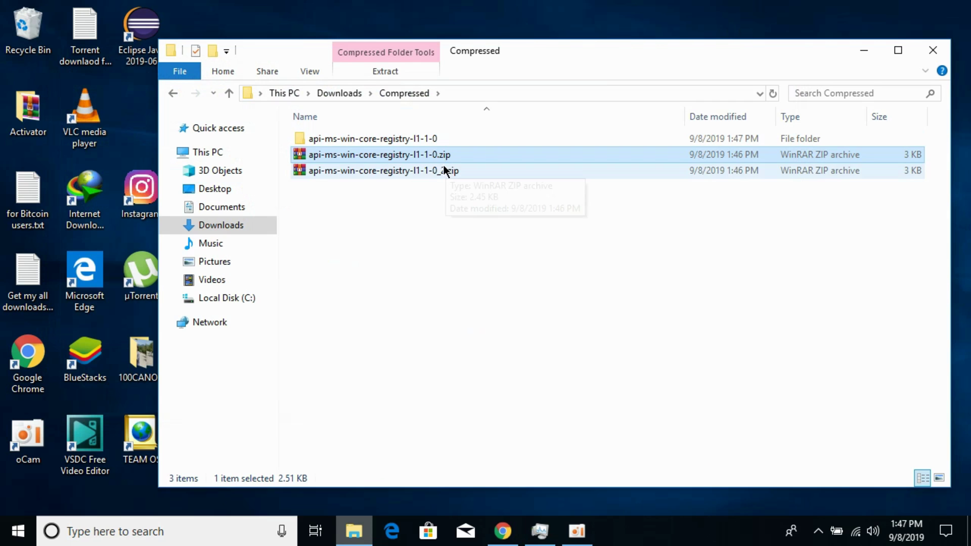
Extract the second registry DLL zip into its own matching folder.
{"action": "double_click", "coordinate": [423, 171]}
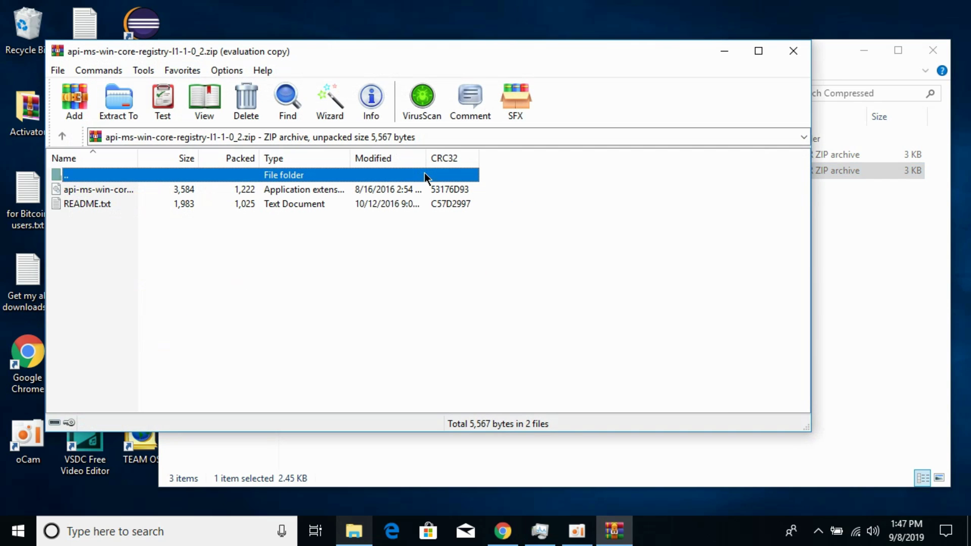
{"action": "left_click", "coordinate": [128, 110]}
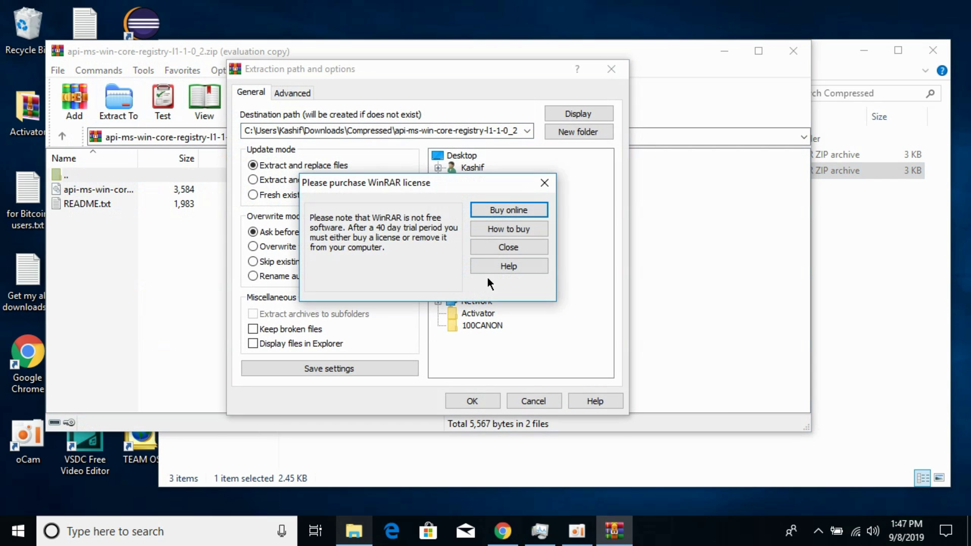
{"action": "left_click", "coordinate": [504, 248]}
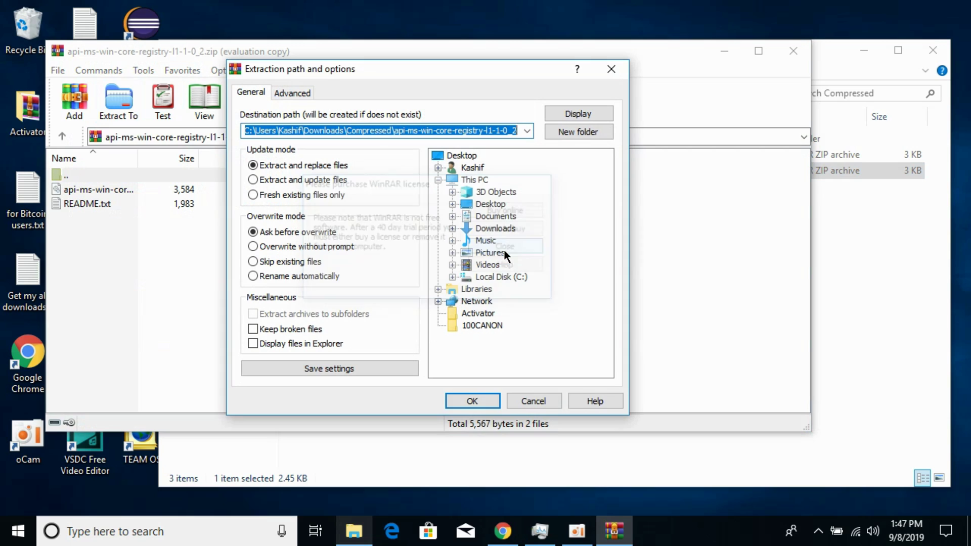
{"action": "left_click", "coordinate": [469, 401]}
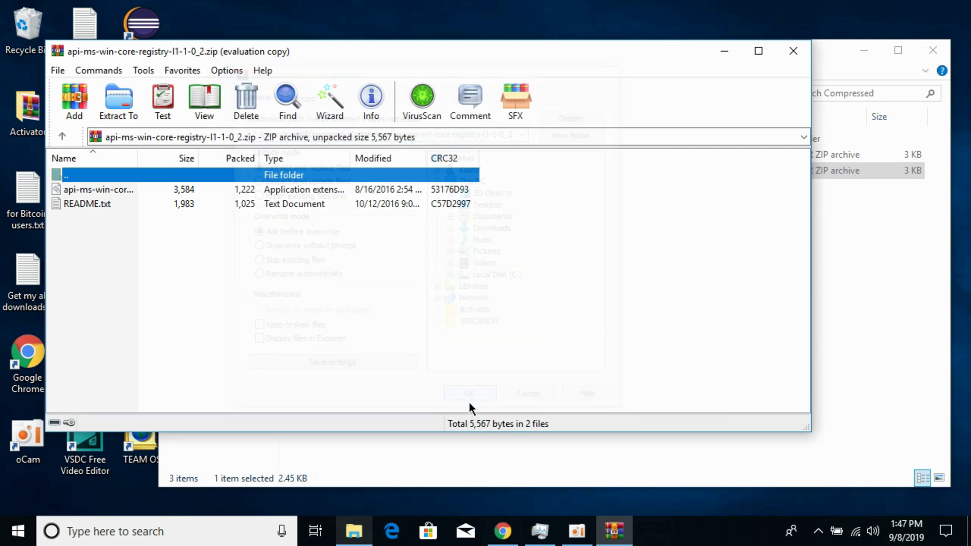
{"action": "left_click", "coordinate": [793, 50]}
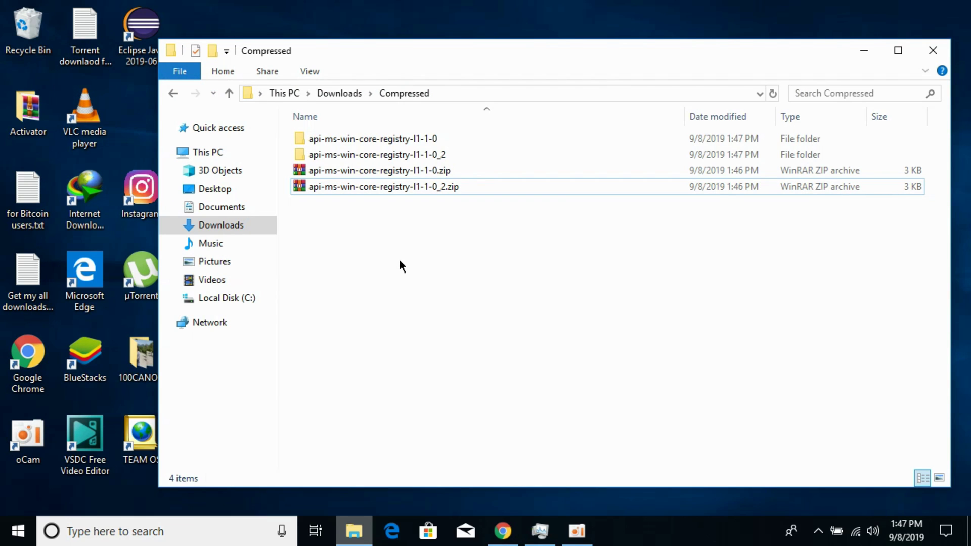
Copy the registry DLL from the first extracted folder.
{"action": "left_click", "coordinate": [440, 139]}
{"action": "double_click", "coordinate": [442, 138]}
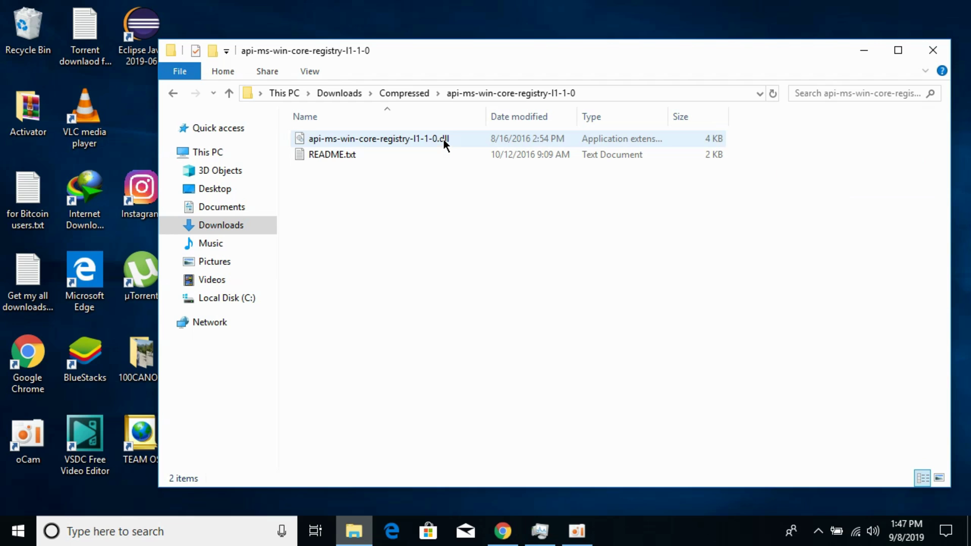
{"action": "right_click", "coordinate": [443, 139]}
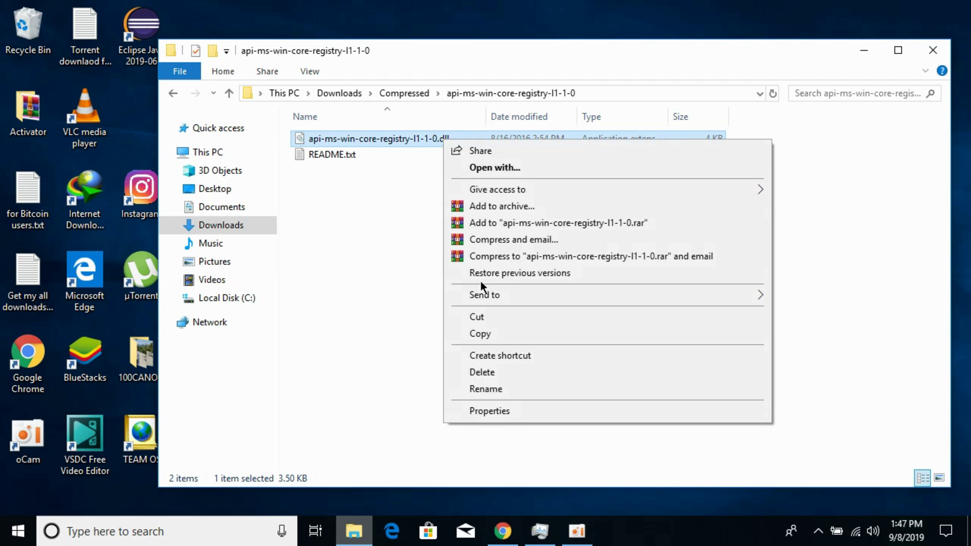
{"action": "left_click", "coordinate": [491, 331]}
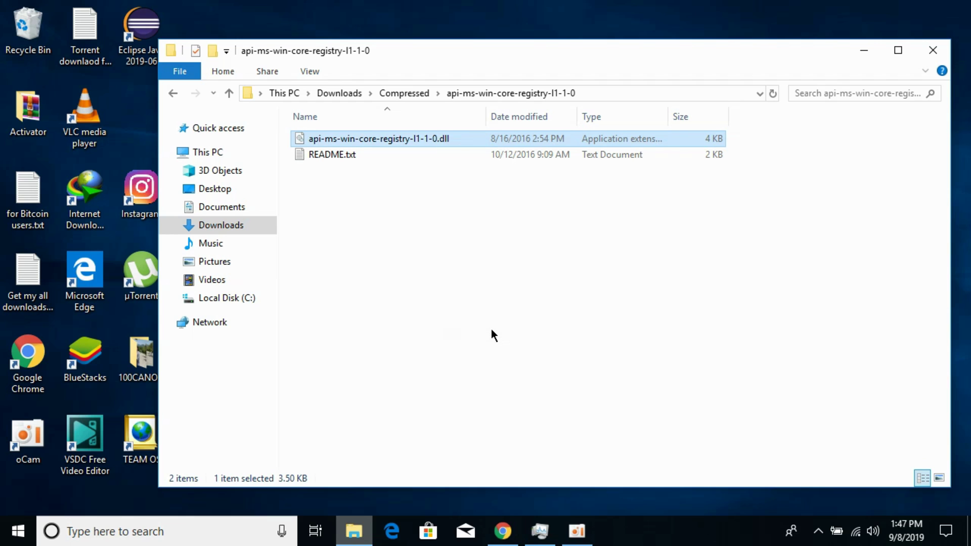
Open Local Disk (C:) in a new window and navigate to C:\Windows\System32.
{"action": "right_click", "coordinate": [224, 303]}
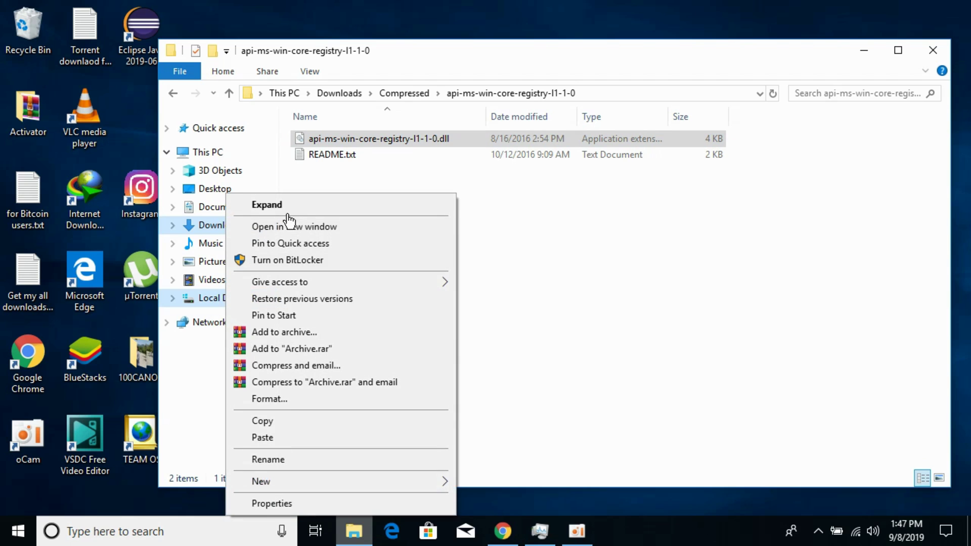
{"action": "left_click", "coordinate": [273, 226]}
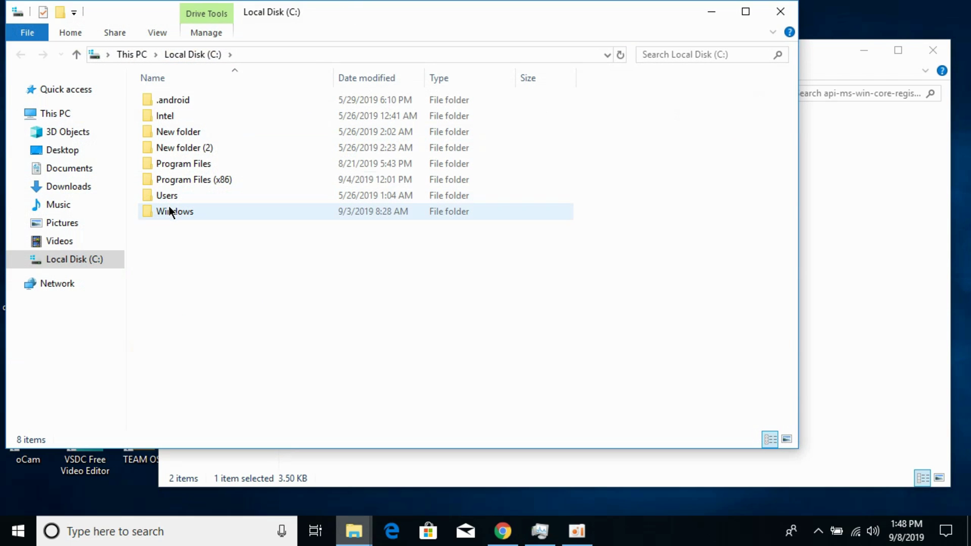
{"action": "double_click", "coordinate": [183, 210]}
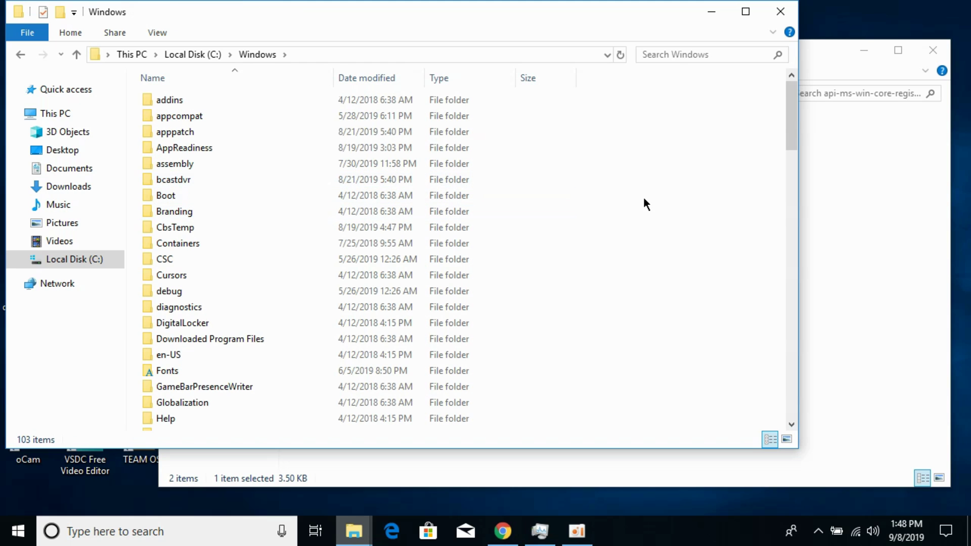
{"action": "left_click_drag", "start_coordinate": [785, 130], "coordinate": [784, 212]}
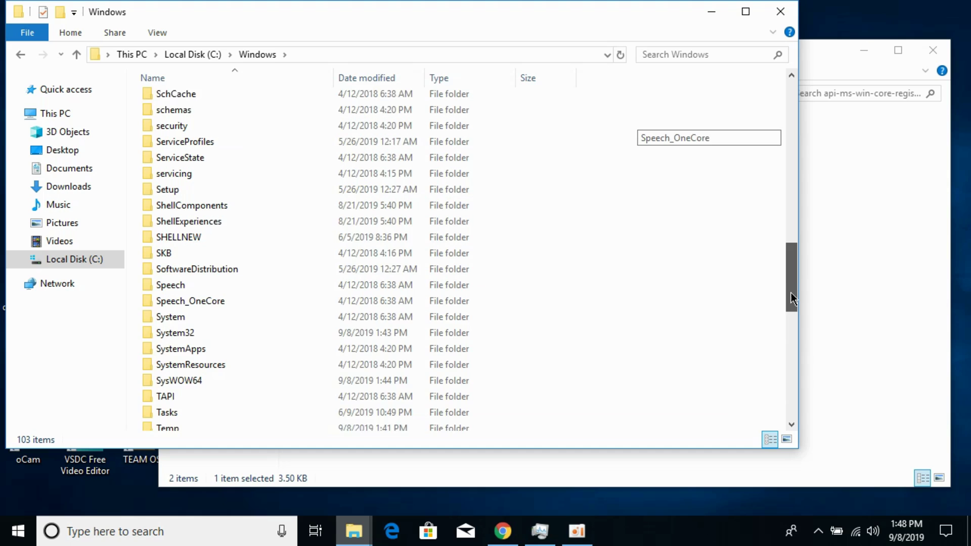
{"action": "left_click_drag", "start_coordinate": [784, 213], "coordinate": [791, 302]}
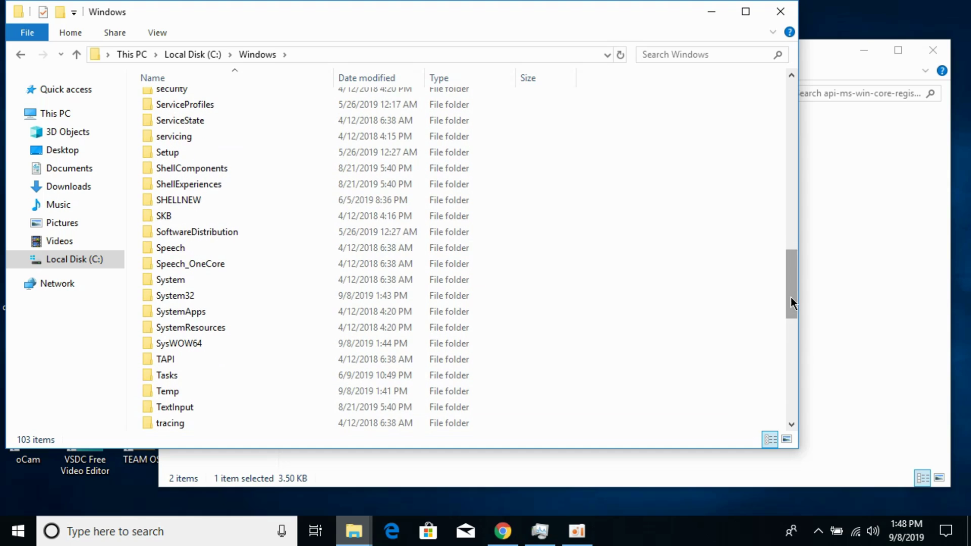
{"action": "left_click", "coordinate": [198, 297]}
{"action": "double_click", "coordinate": [198, 296]}
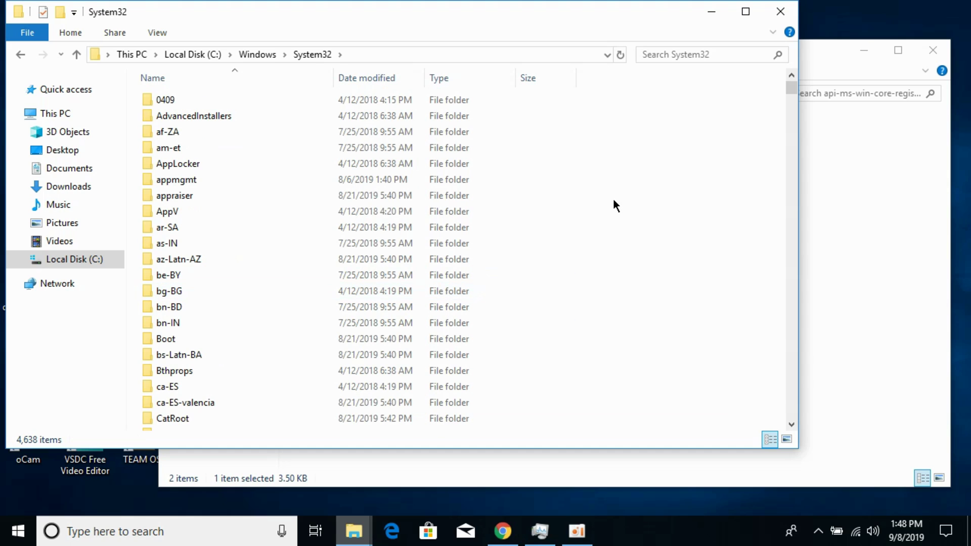
Paste api-ms-win-core-registry-l1-1-0.dll into System32 with admin permission, then switch to the extracted-folder window.
{"action": "right_click", "coordinate": [637, 220]}
{"action": "left_click", "coordinate": [662, 277]}
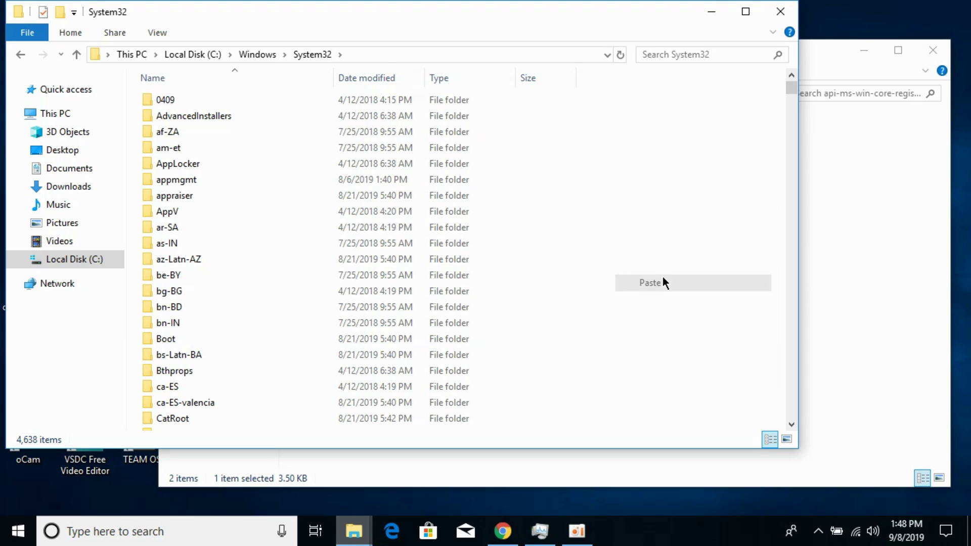
{"action": "left_click", "coordinate": [456, 165]}
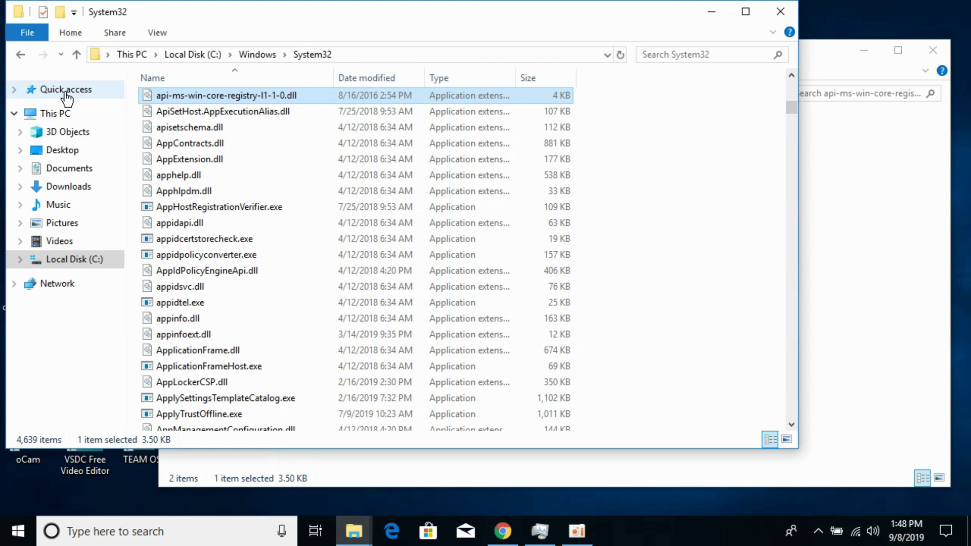
{"action": "left_click", "coordinate": [19, 54]}
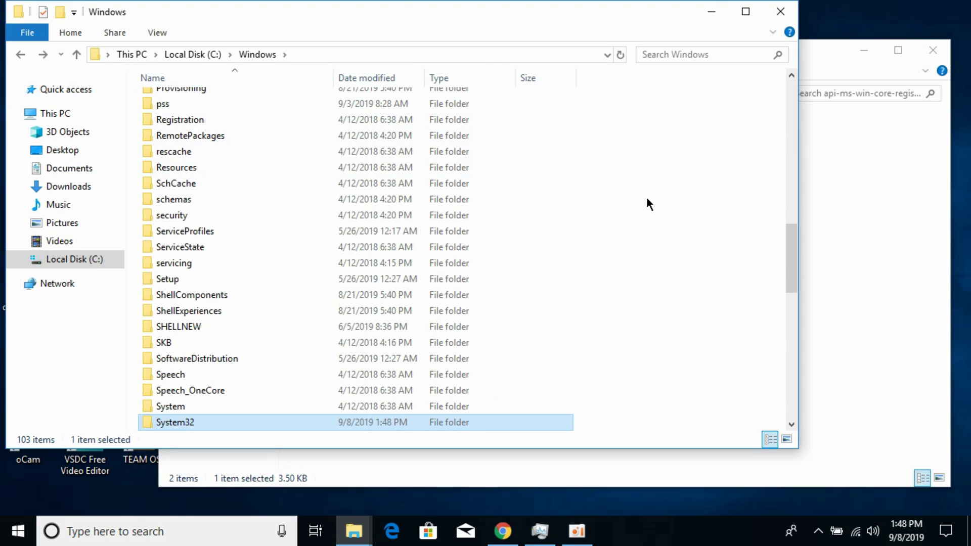
{"action": "left_click", "coordinate": [858, 200]}
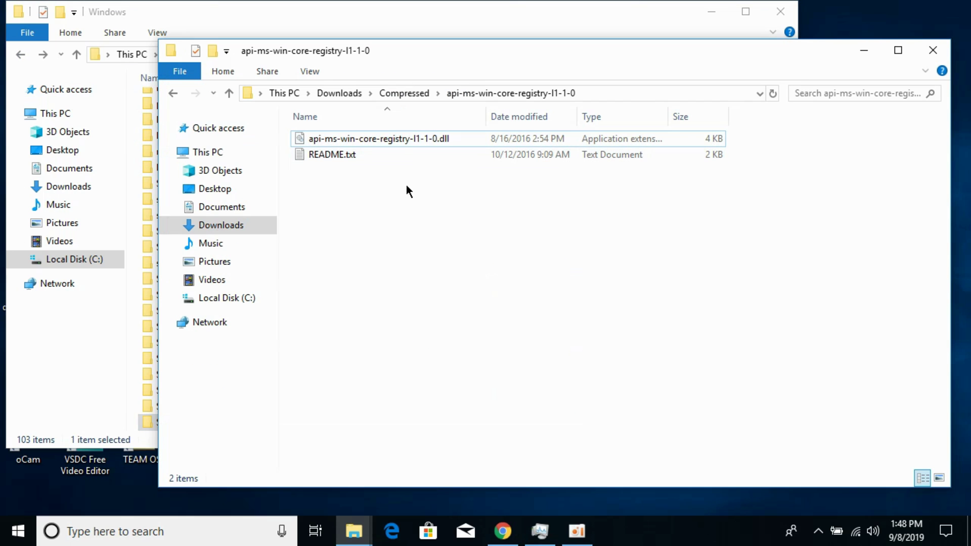
Copy the DLL from the api-ms-win-core-registry-l1-1-0_2 folder, then bring the Windows window forward.
{"action": "left_click", "coordinate": [171, 93]}
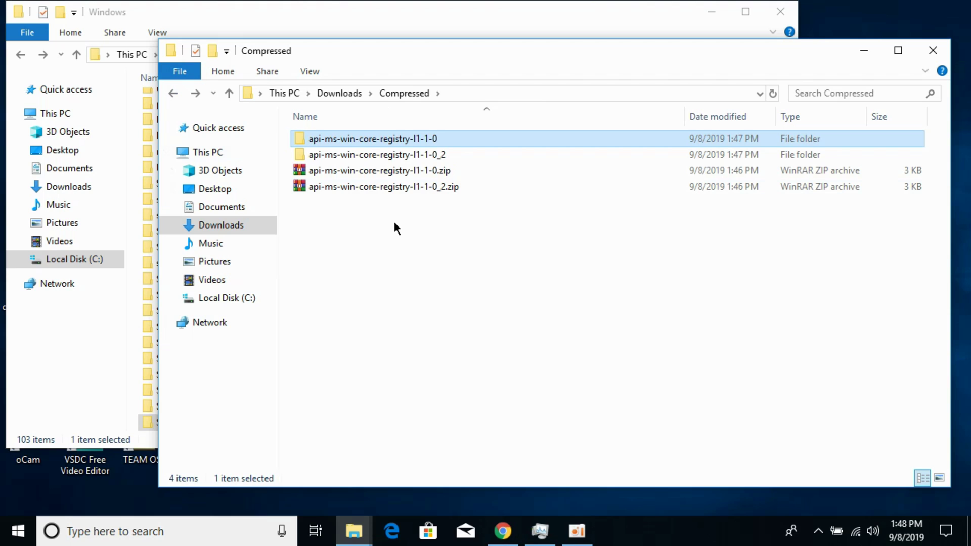
{"action": "double_click", "coordinate": [414, 154]}
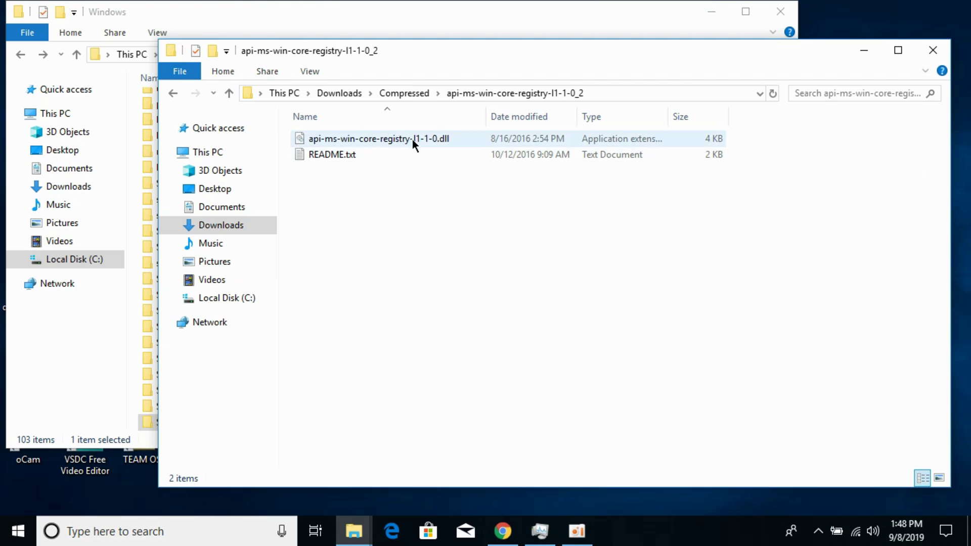
{"action": "left_click", "coordinate": [412, 139]}
{"action": "right_click", "coordinate": [411, 138]}
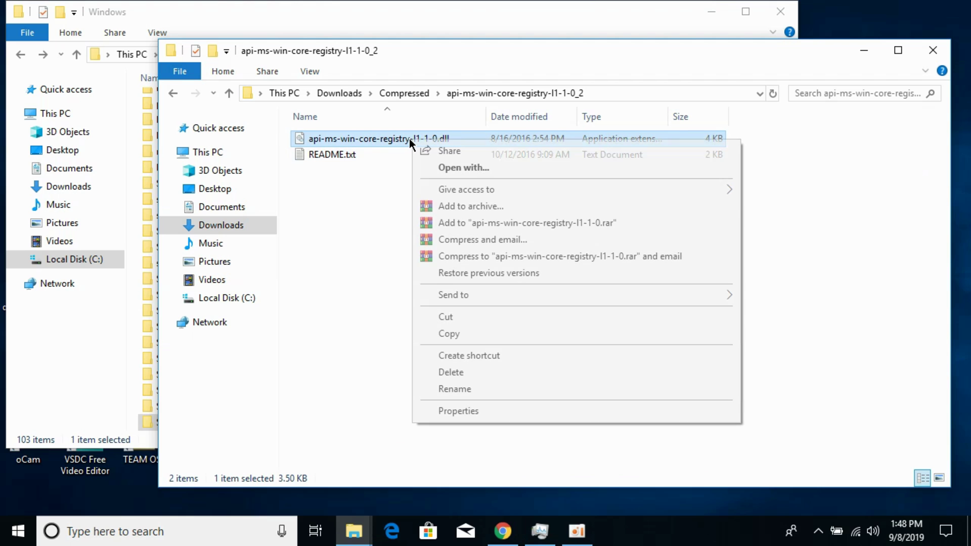
{"action": "left_click", "coordinate": [450, 335]}
{"action": "left_click", "coordinate": [247, 10]}
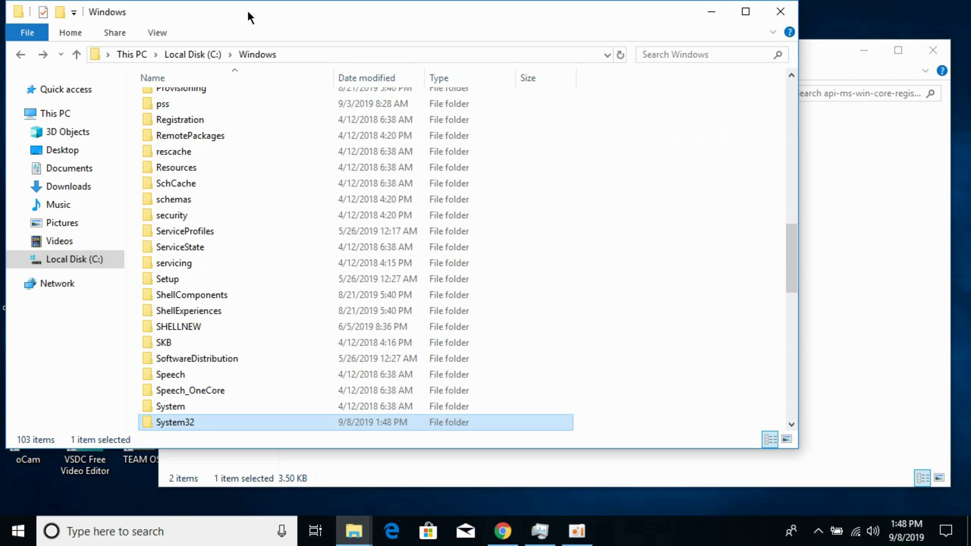
Paste the _2 folder's DLL into System32, replacing the existing file with admin permission.
{"action": "double_click", "coordinate": [182, 423]}
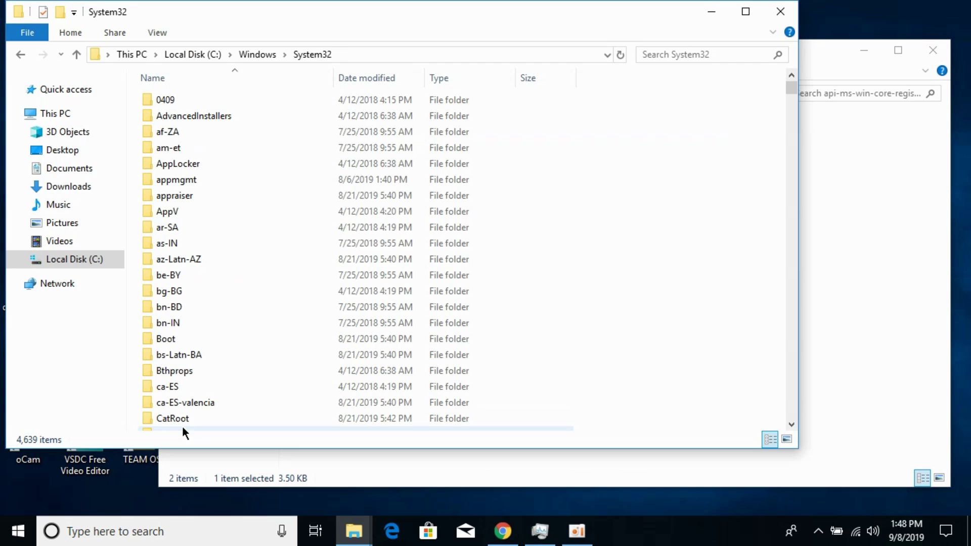
{"action": "right_click", "coordinate": [579, 208]}
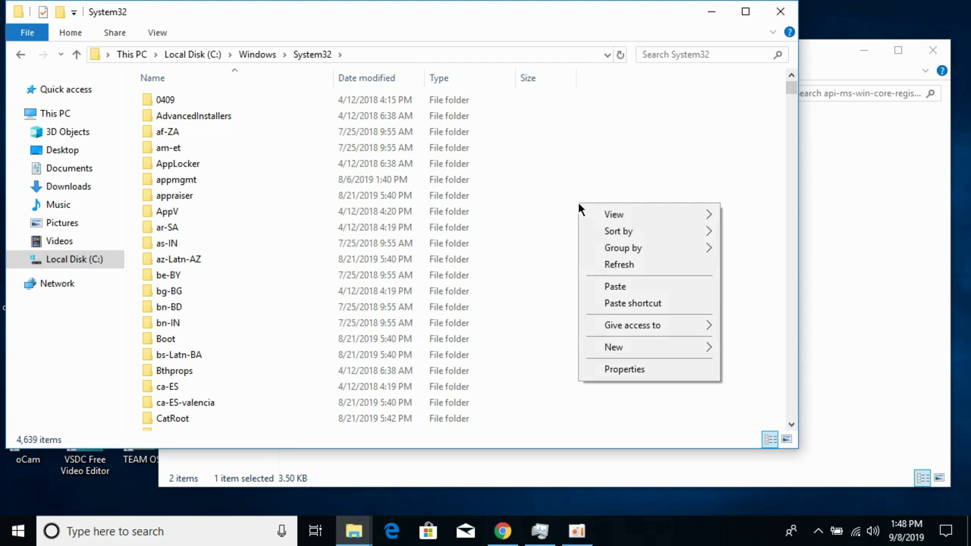
{"action": "left_click", "coordinate": [617, 283]}
{"action": "left_click", "coordinate": [486, 160]}
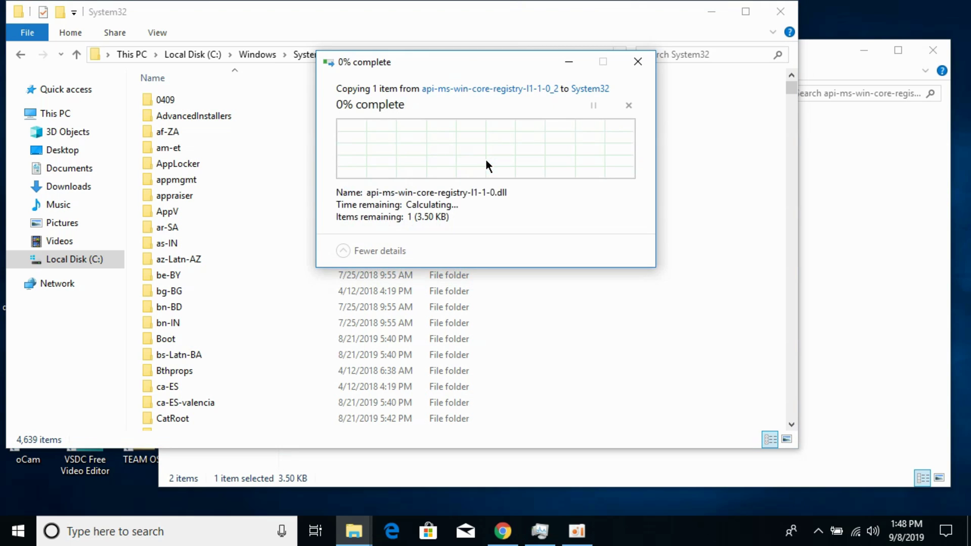
{"action": "left_click", "coordinate": [454, 163]}
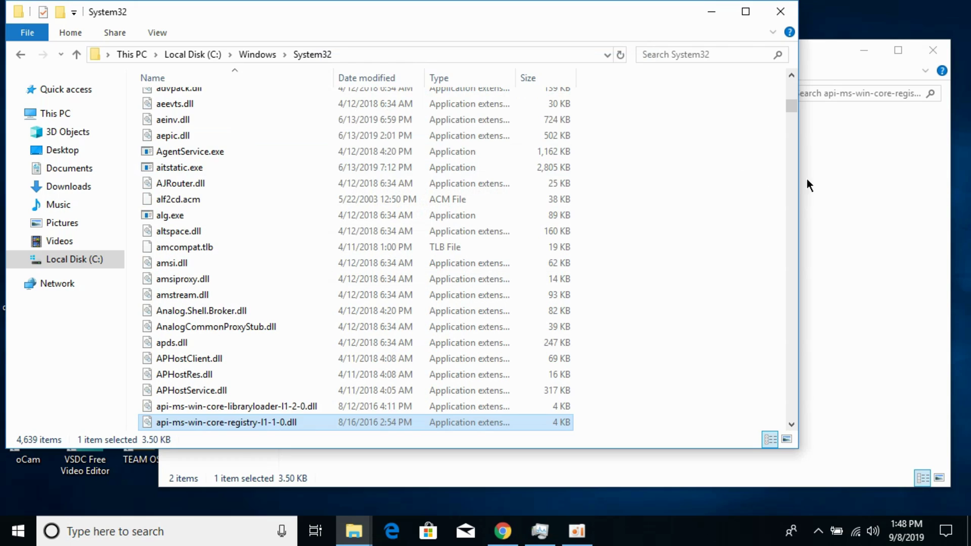
{"action": "left_click", "coordinate": [807, 182]}
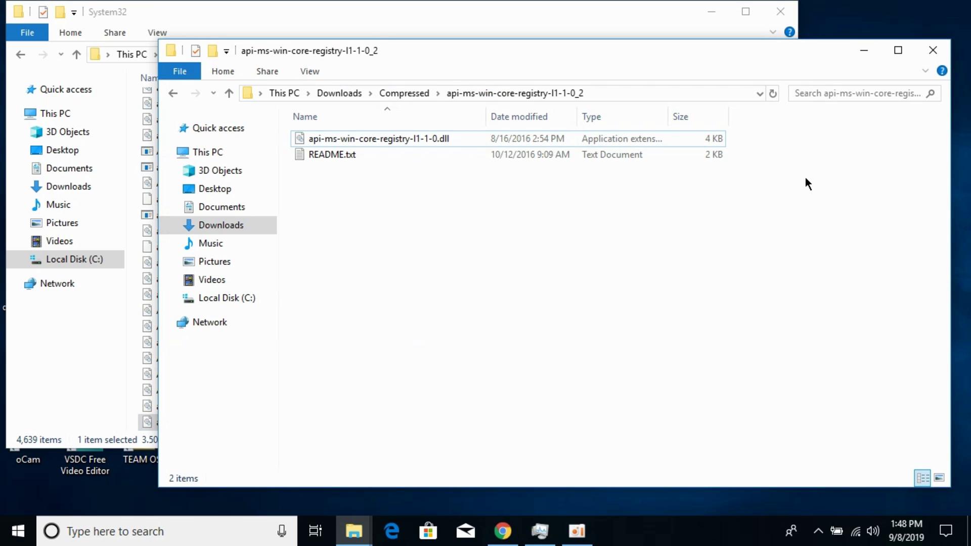
Copy the DLL from the api-ms-win-core-registry-l1-1-0 folder, then select SysWOW64 in C:\Windows.
{"action": "left_click", "coordinate": [173, 93]}
{"action": "double_click", "coordinate": [334, 138]}
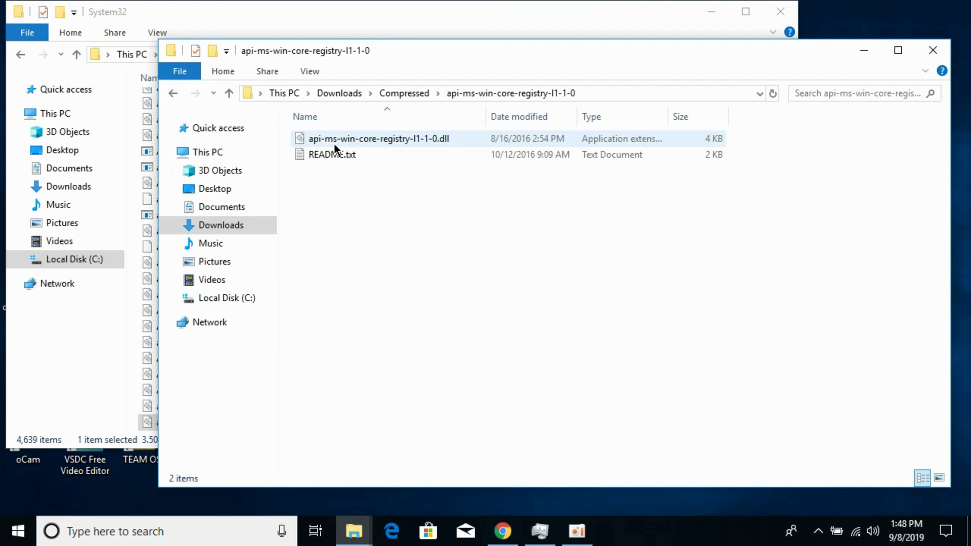
{"action": "right_click", "coordinate": [337, 144]}
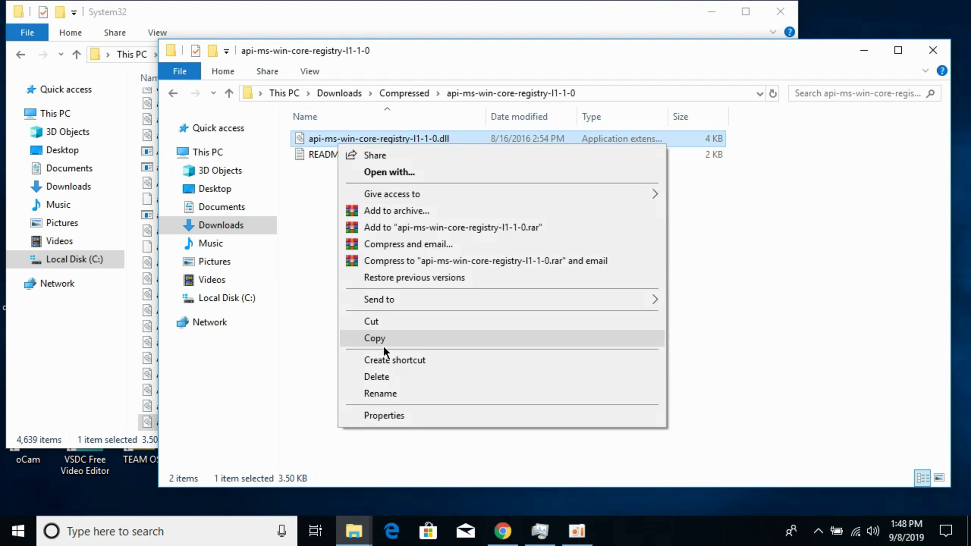
{"action": "left_click", "coordinate": [383, 338]}
{"action": "left_click", "coordinate": [20, 51]}
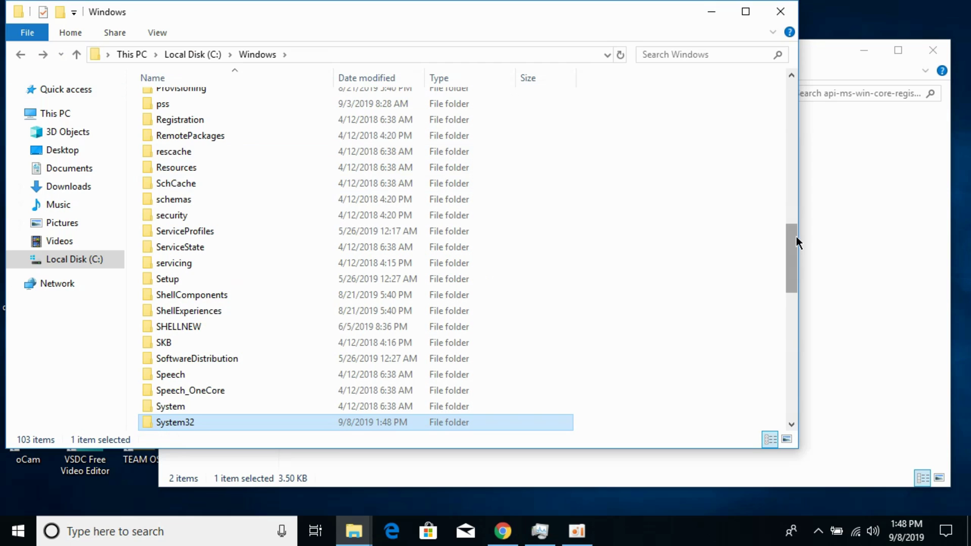
{"action": "left_click_drag", "start_coordinate": [796, 238], "coordinate": [794, 276]}
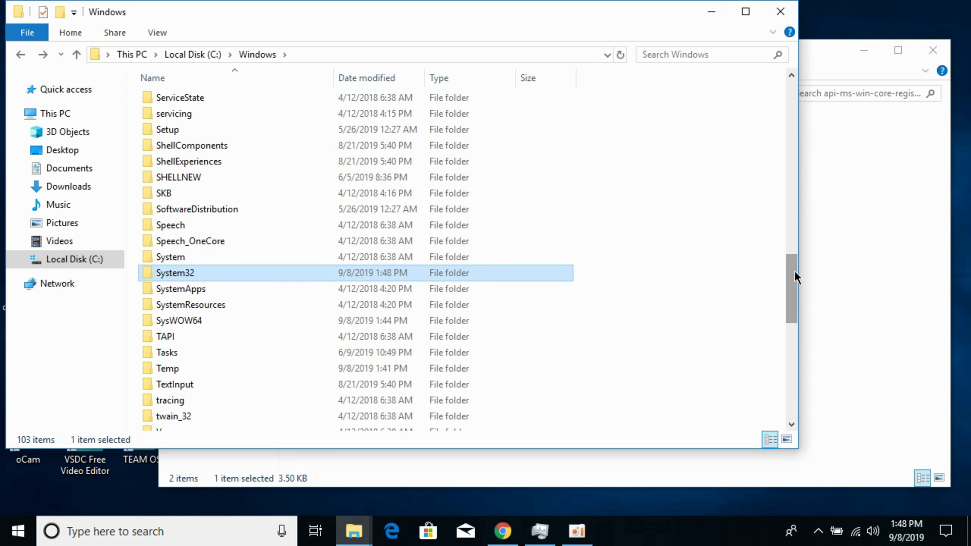
{"action": "left_click", "coordinate": [431, 319]}
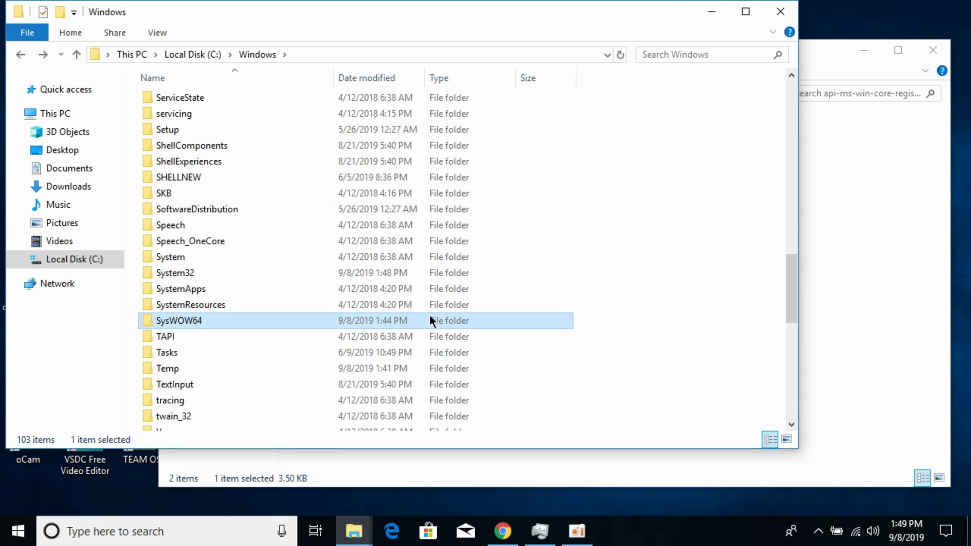
Paste the registry DLL into C:\Windows\SysWOW64, continuing past the access-denied prompt.
{"action": "double_click", "coordinate": [430, 321]}
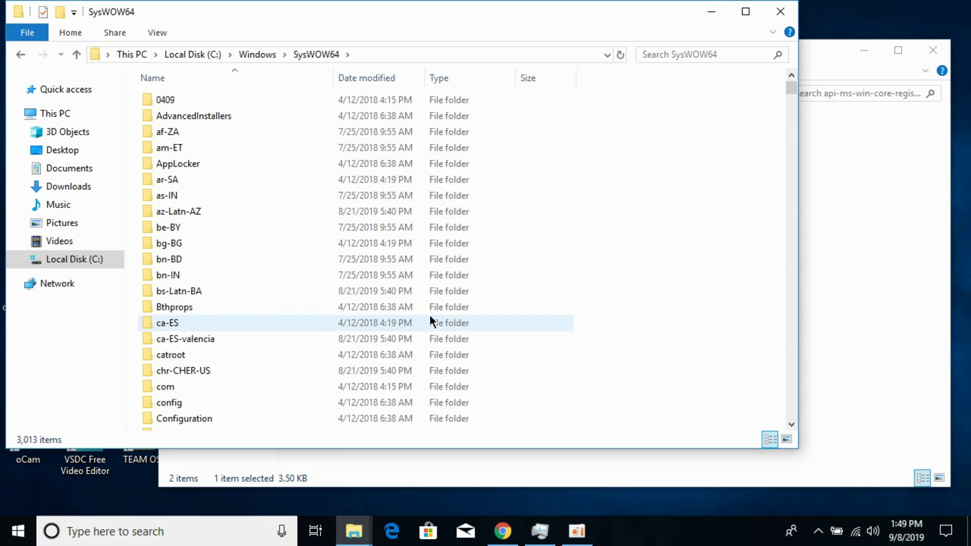
{"action": "right_click", "coordinate": [663, 192]}
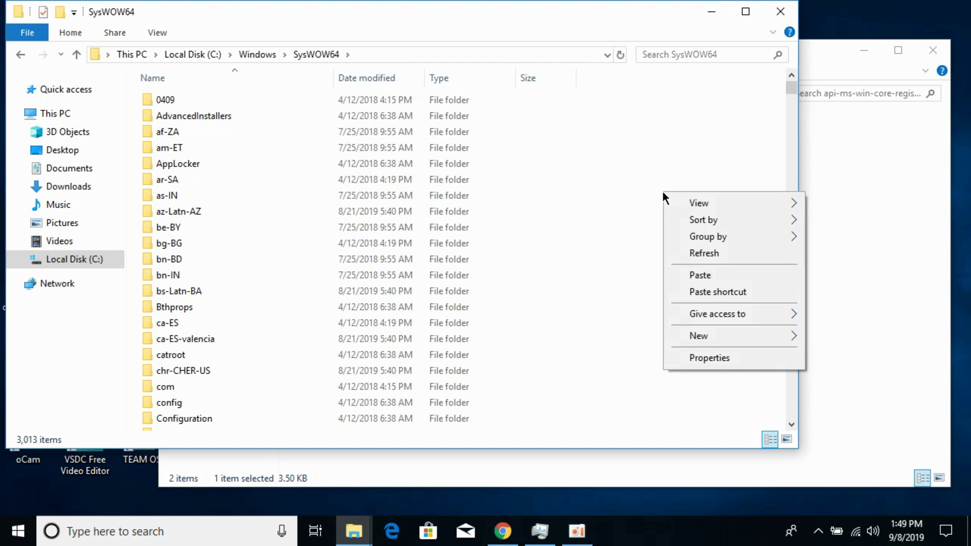
{"action": "left_click", "coordinate": [703, 275]}
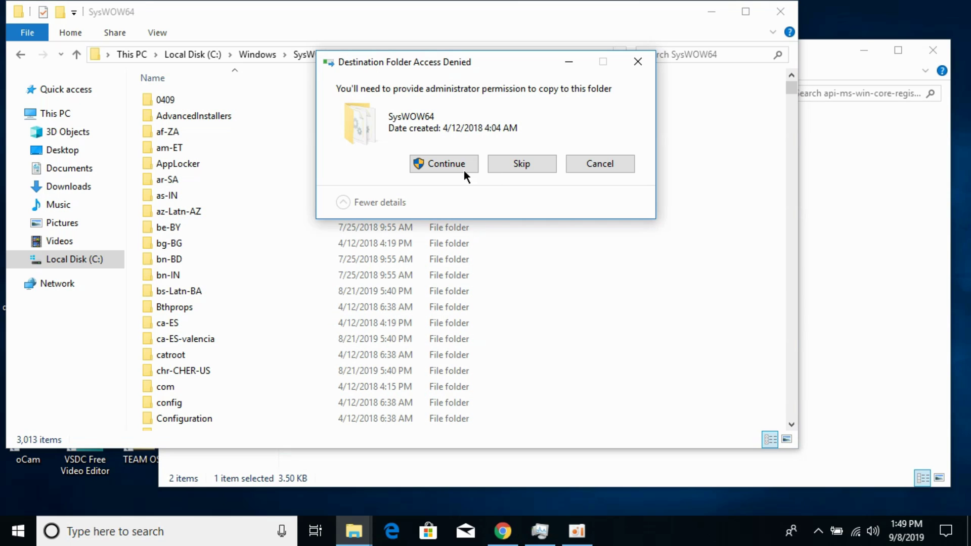
{"action": "left_click", "coordinate": [431, 163]}
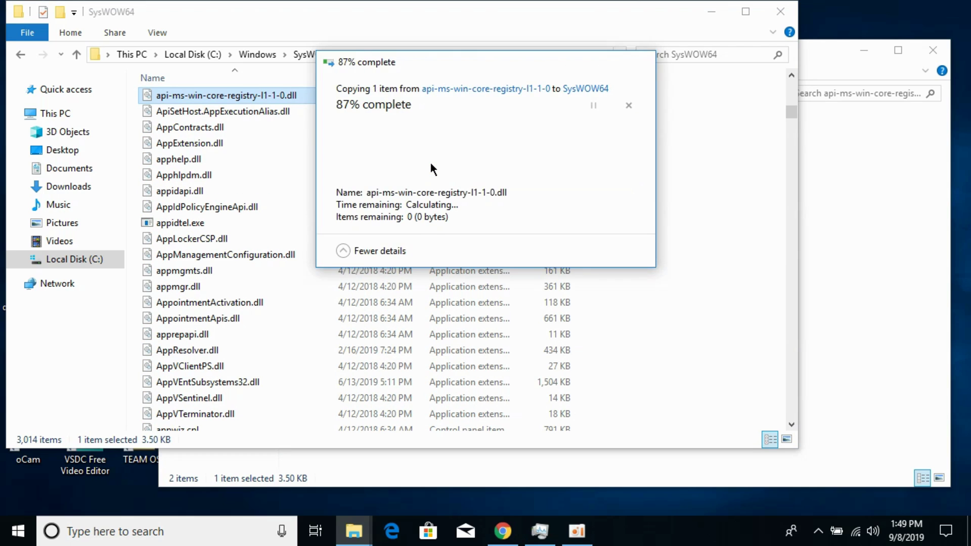